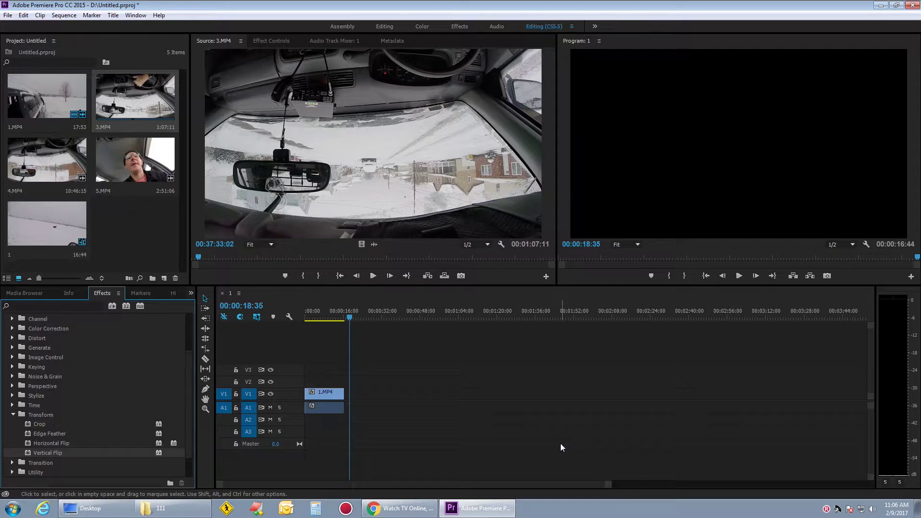
- Scrub the sequence through clip 1.MP4 and preview the upside-down 3.MP4 source footage
click(328, 392)
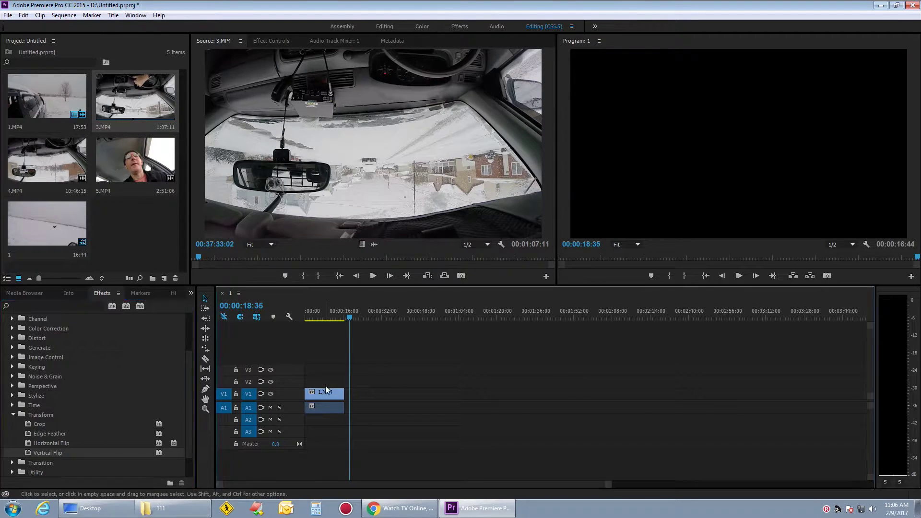
drag(349, 320, 324, 319)
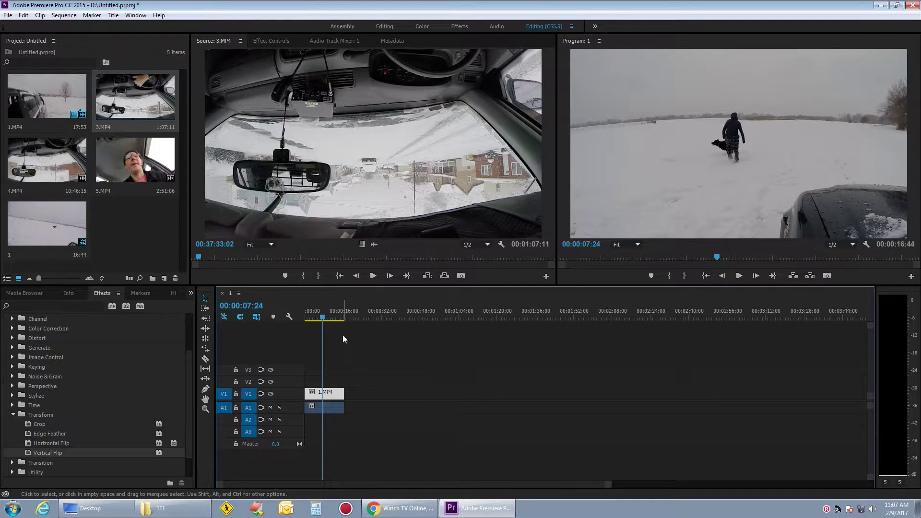
drag(324, 322, 353, 319)
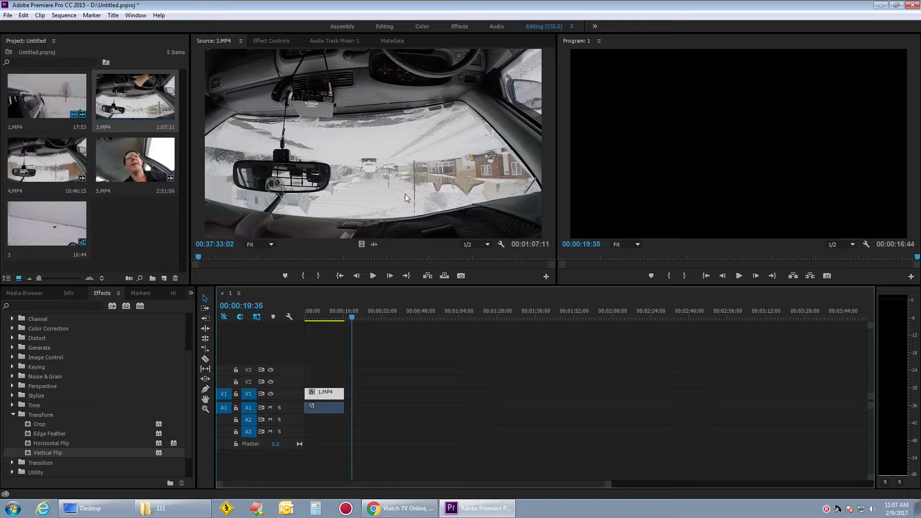
click(372, 276)
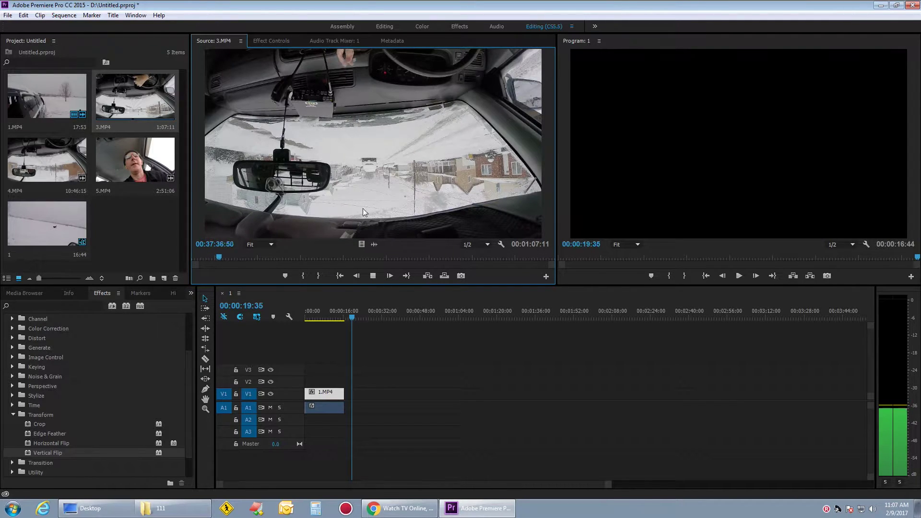
click(372, 276)
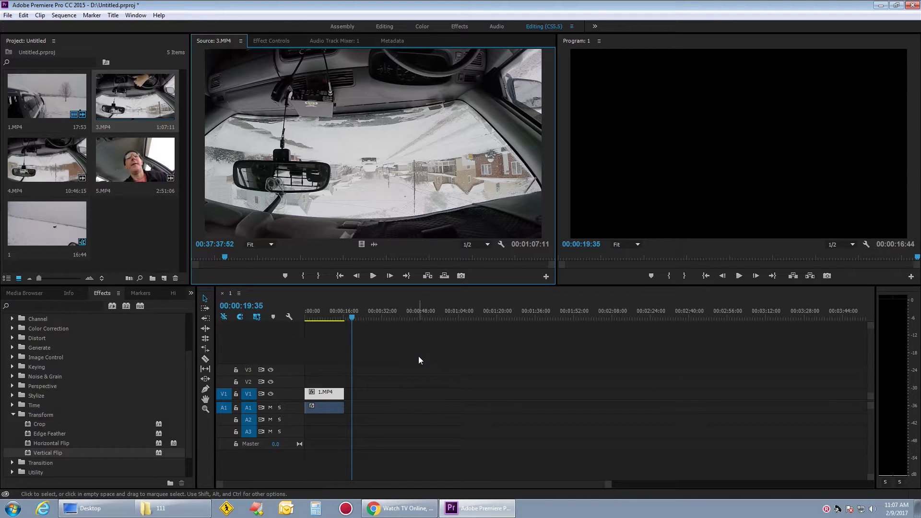
scroll(149, 371, up, 2)
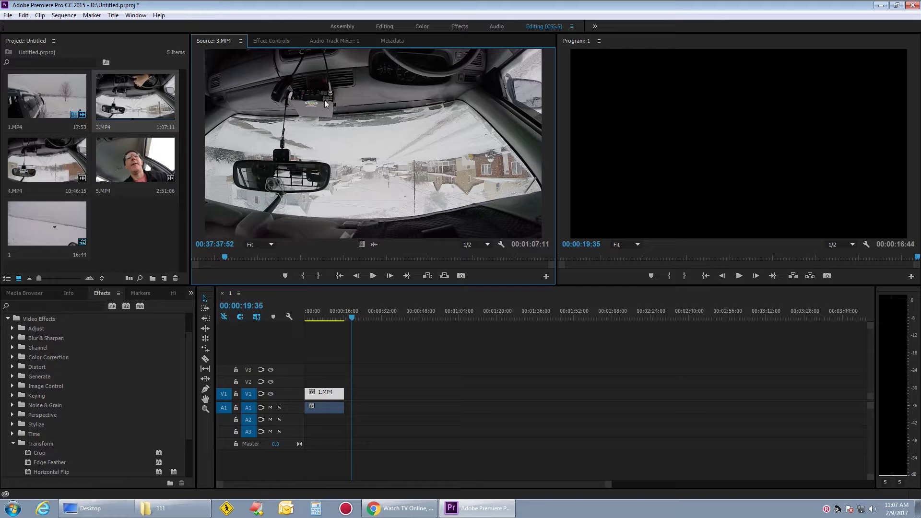
scroll(136, 368, down, 1)
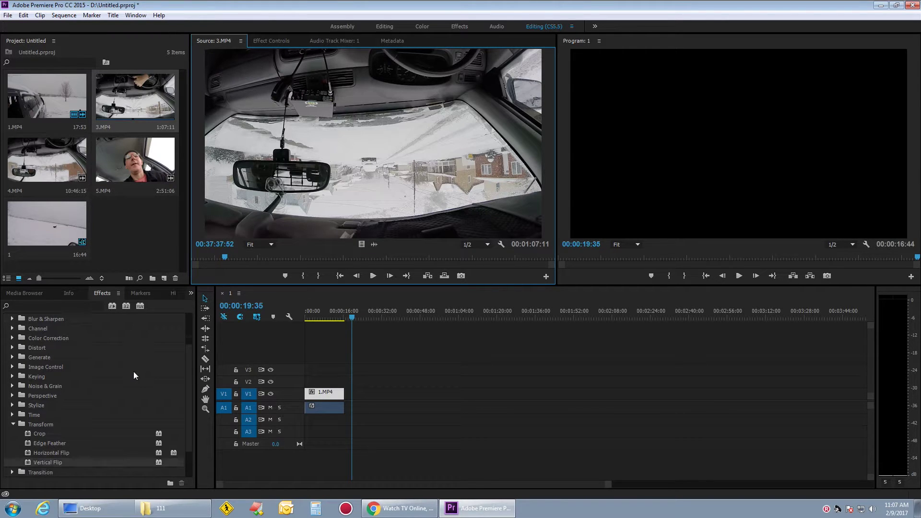
scroll(118, 401, down, 1)
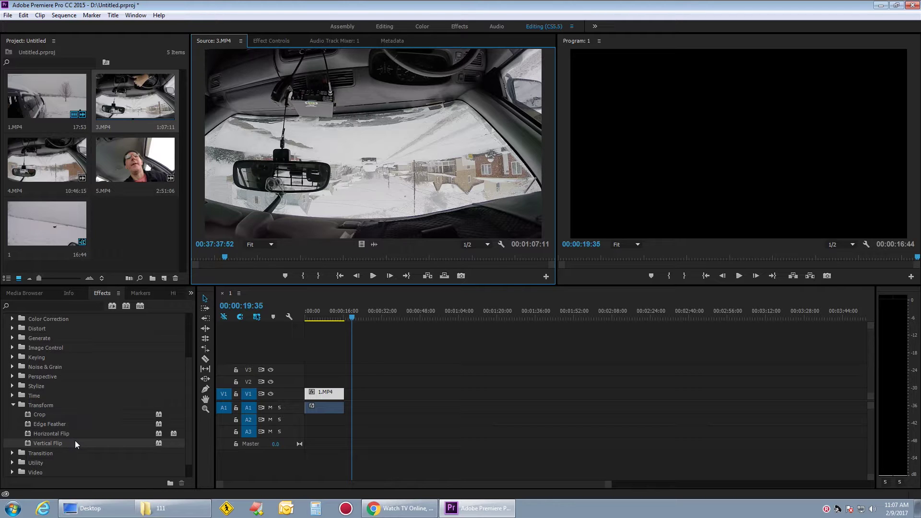
- Apply Transform > Vertical Flip to 3.MP4 in the Source monitor and play it back
drag(75, 443, 311, 174)
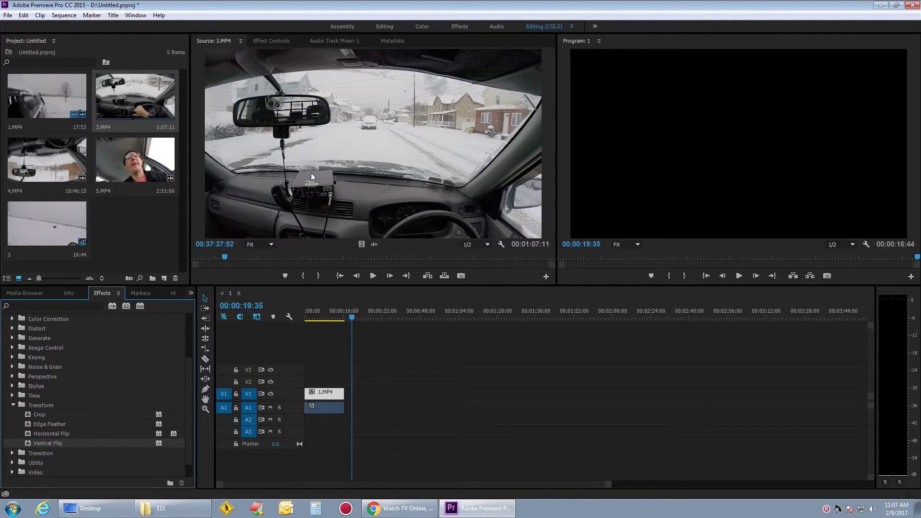
click(375, 276)
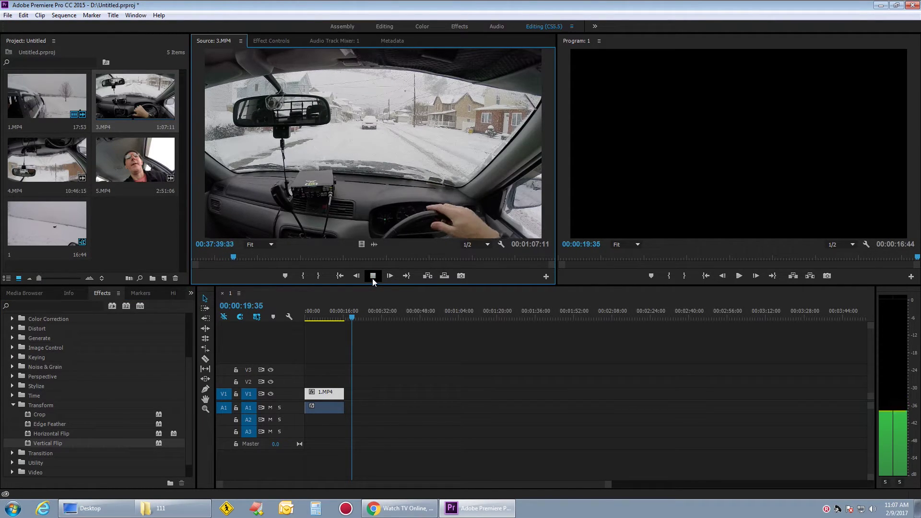
click(372, 276)
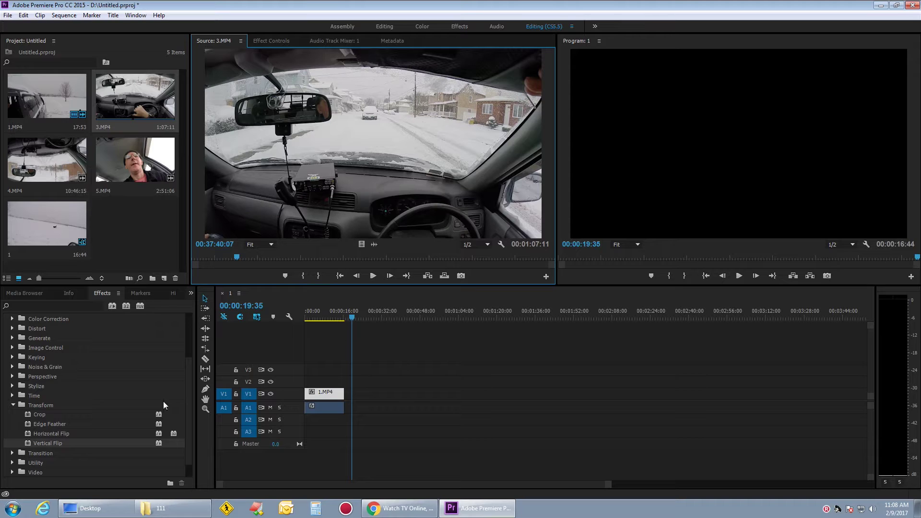
- Drop Transform > Horizontal Flip onto the 3.MP4 clip in the Source monitor
drag(73, 433, 365, 169)
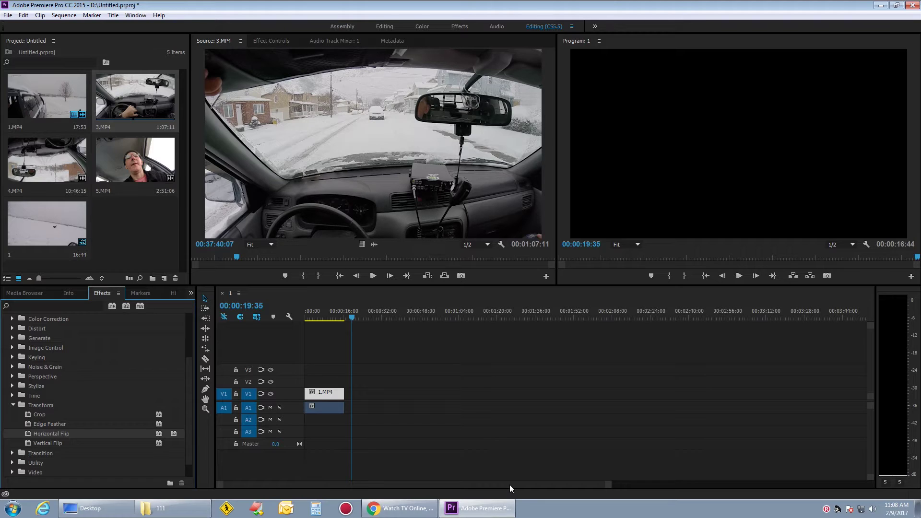
- Mark In and Out points on the corrected 3.MP4 footage for a 17:36 range
click(372, 276)
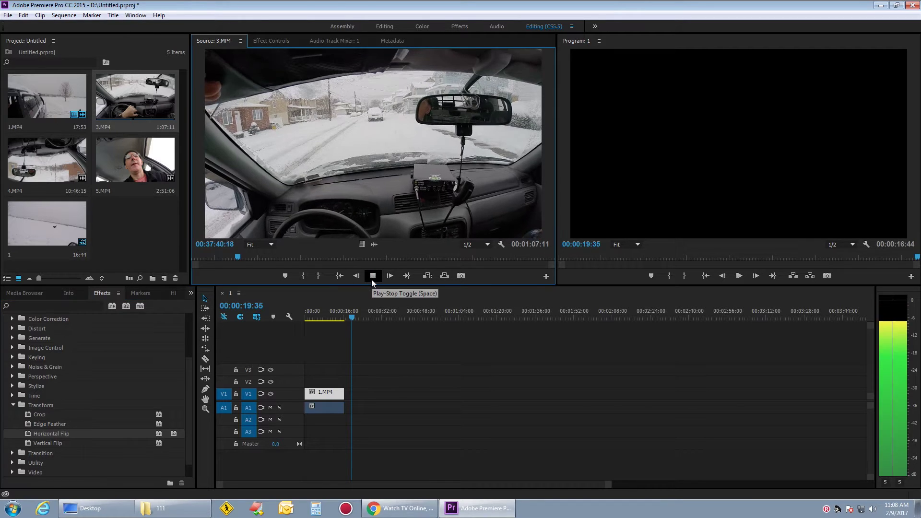
click(371, 276)
click(302, 276)
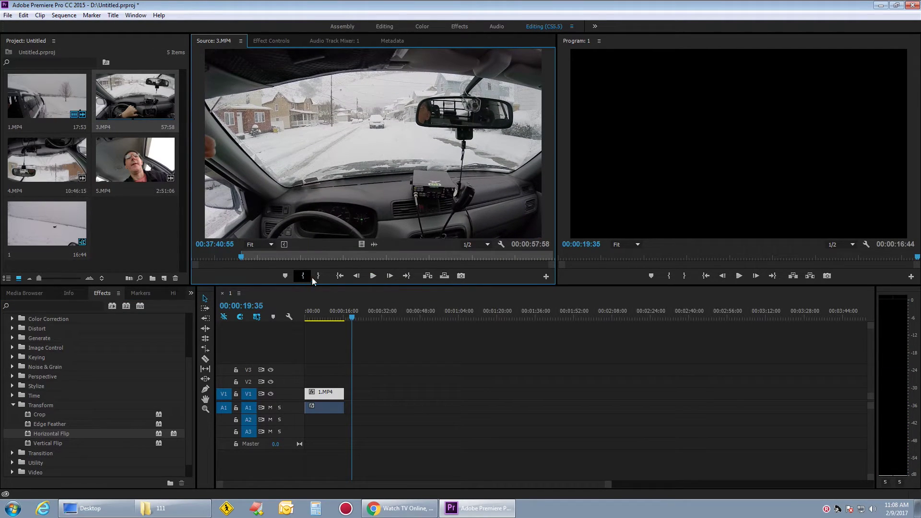
click(372, 276)
drag(244, 260, 335, 258)
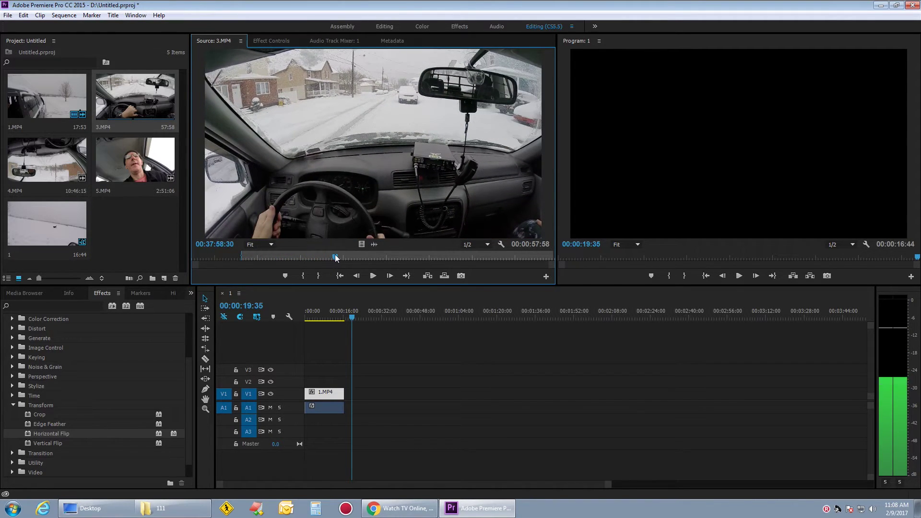
click(321, 277)
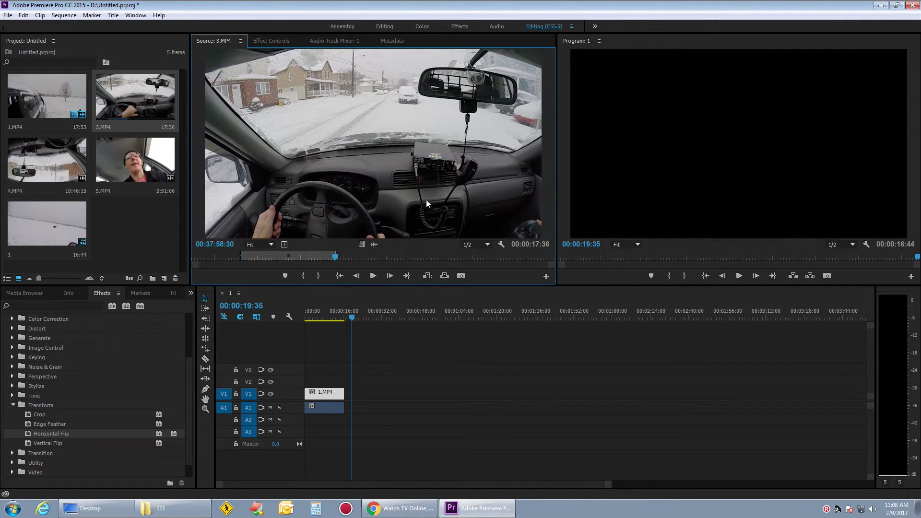
- Add the marked 3.MP4 section to V1 and play the sequence to preview it
drag(366, 165, 444, 394)
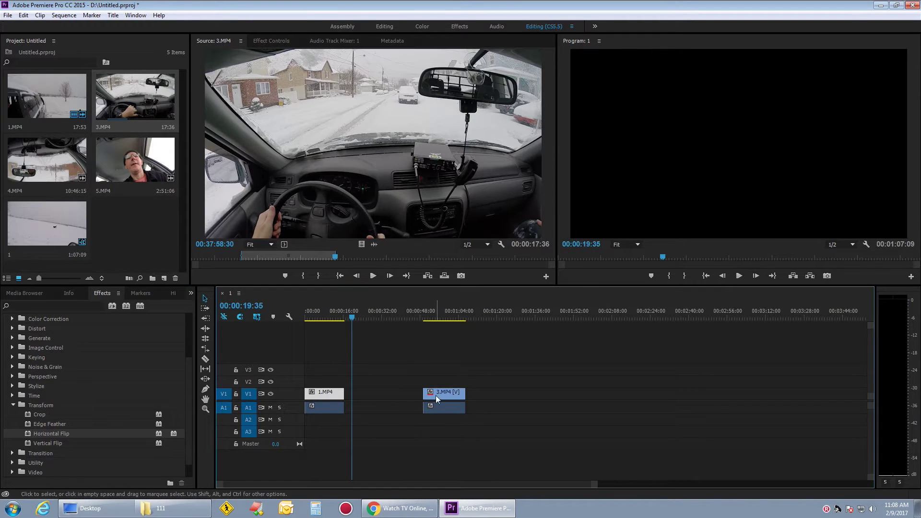
drag(353, 319, 431, 321)
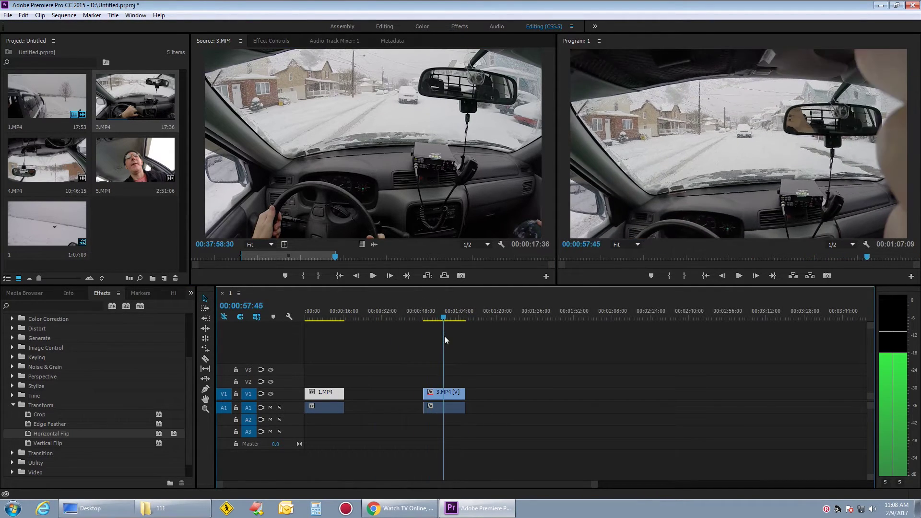
key(space)
- Delete the 3.MP4 clip from the sequence, leaving only clip 1.MP4
click(344, 317)
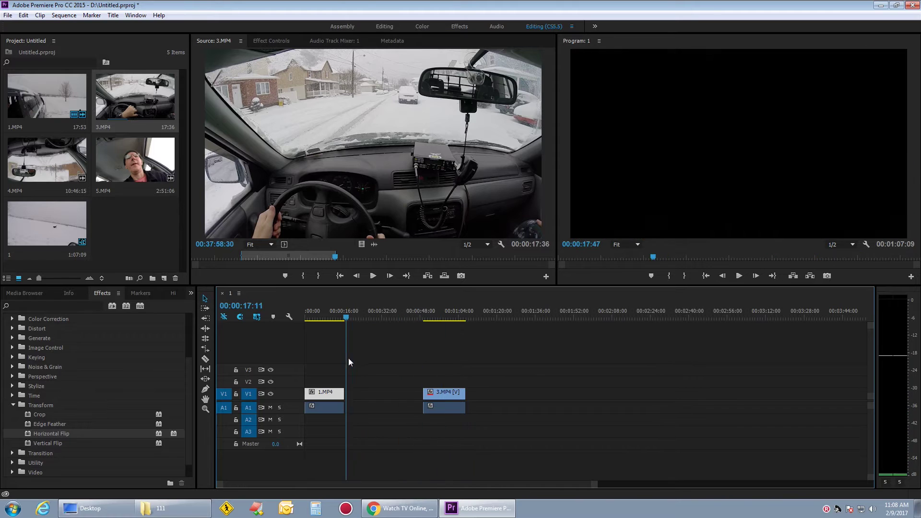
click(444, 397)
key(Delete)
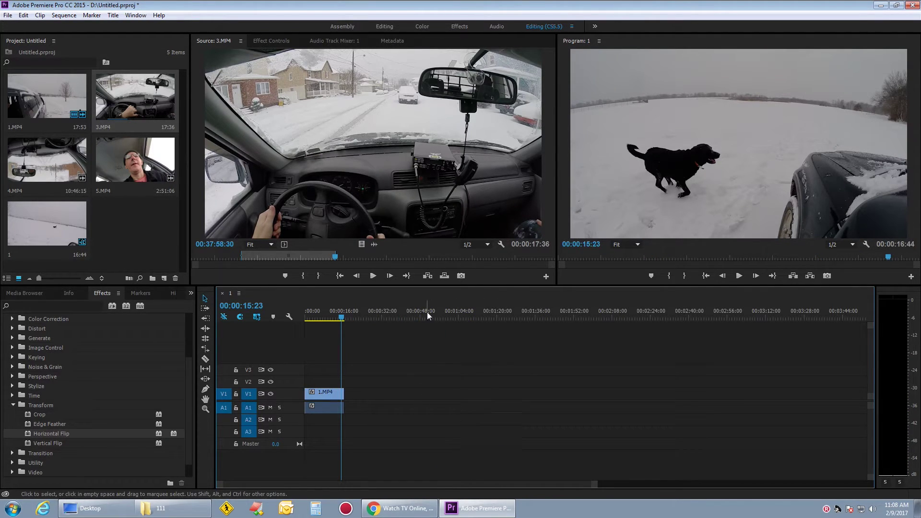
drag(342, 318, 348, 319)
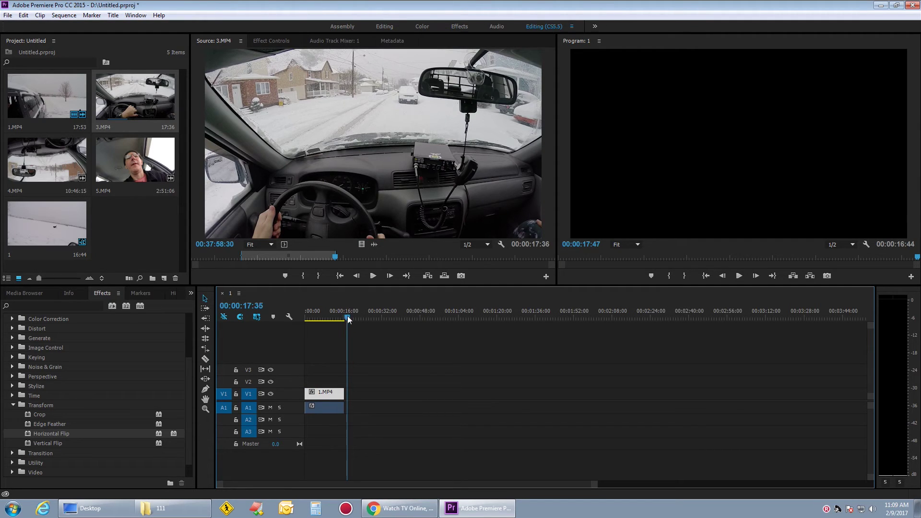
drag(348, 322, 334, 323)
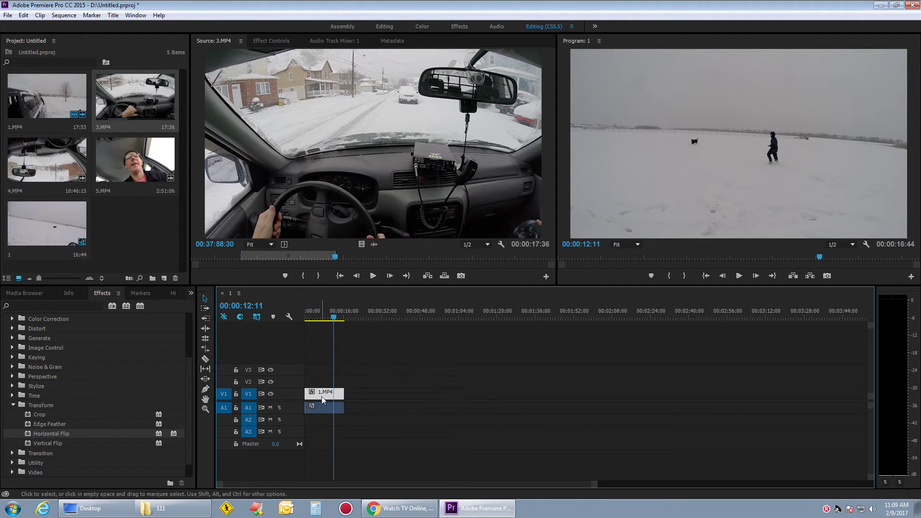
drag(338, 316, 378, 316)
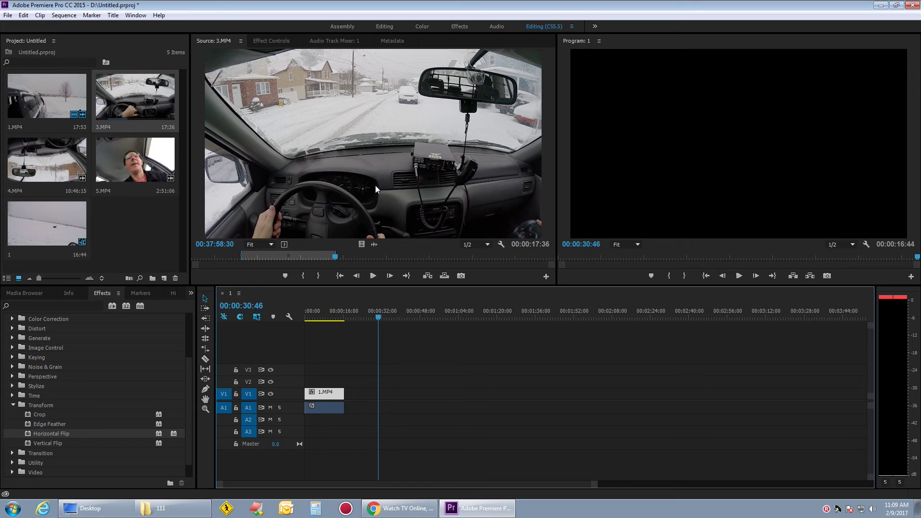
drag(335, 257, 407, 258)
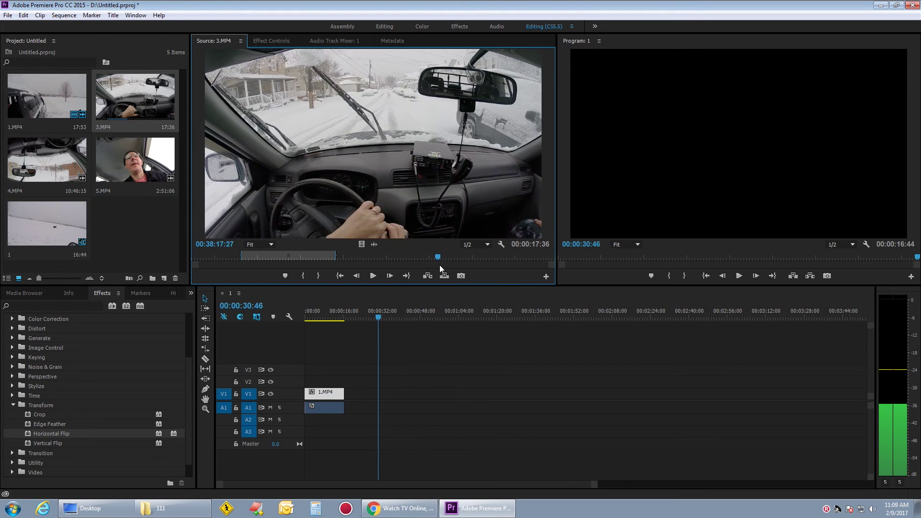